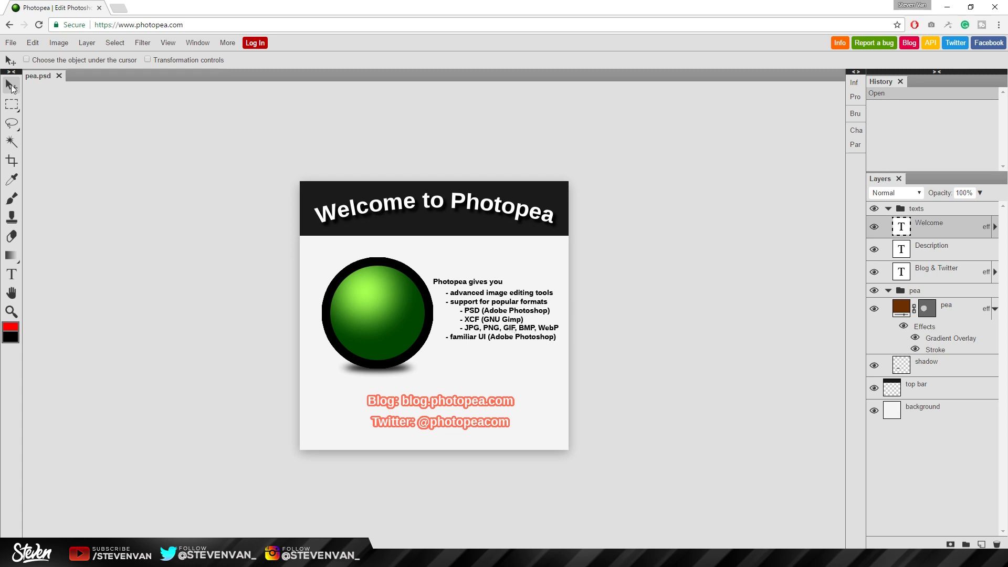
Examine the selection tool variants, the blend modes, the Welcome layer's options and layer styles, and the brush settings
right_click(20, 126)
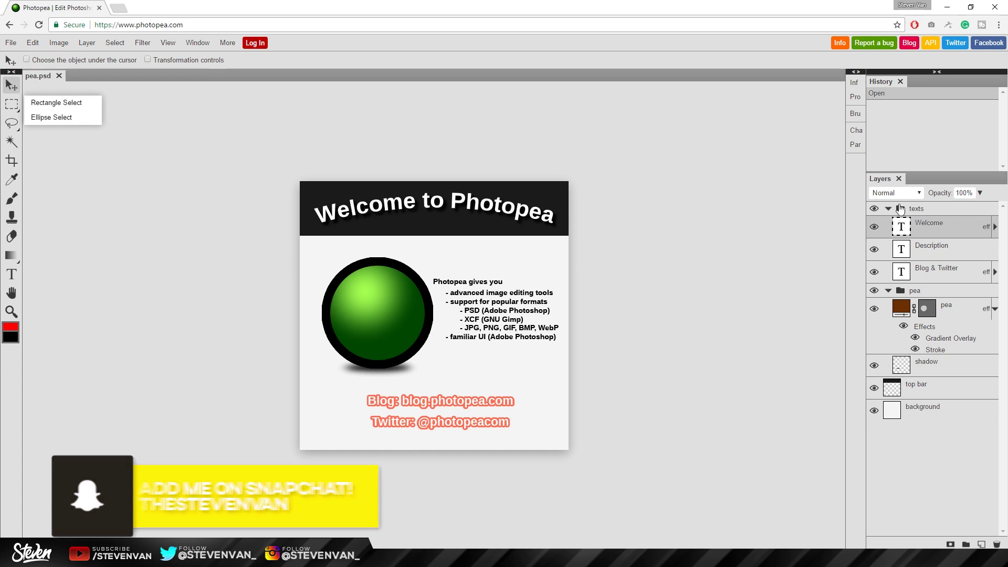
left_click(899, 194)
left_click(899, 194)
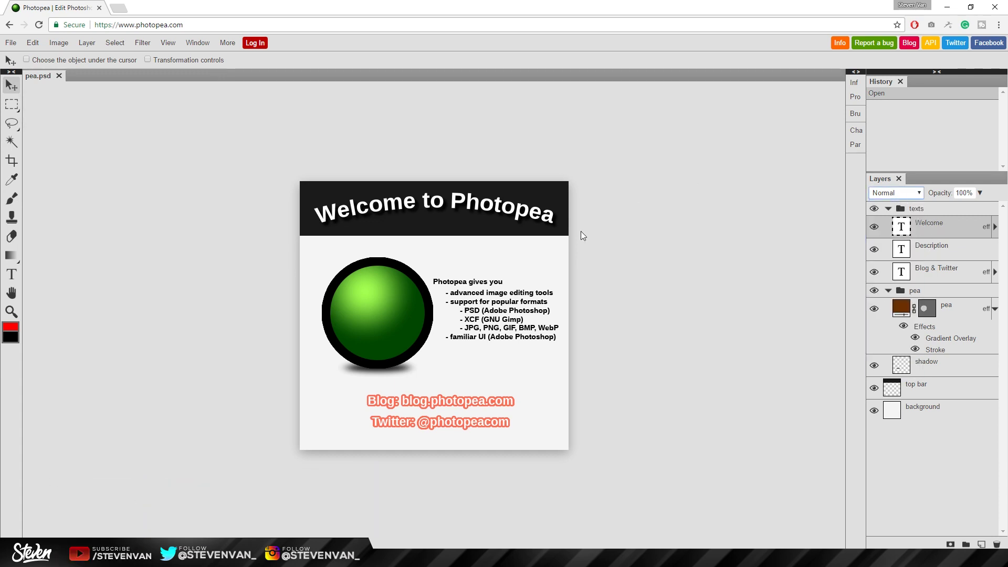
right_click(931, 227)
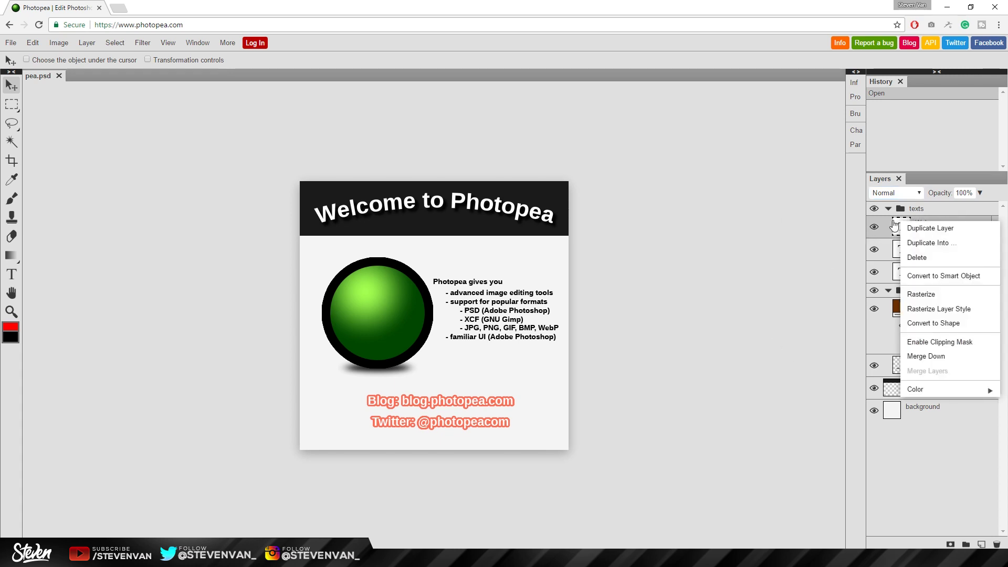
left_click(892, 226)
double_click(967, 232)
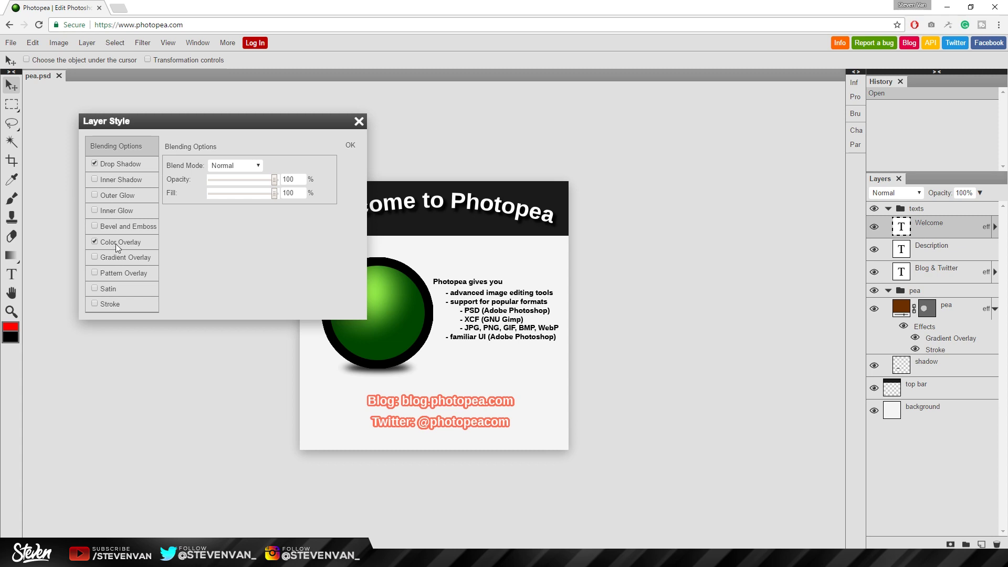
left_click(358, 122)
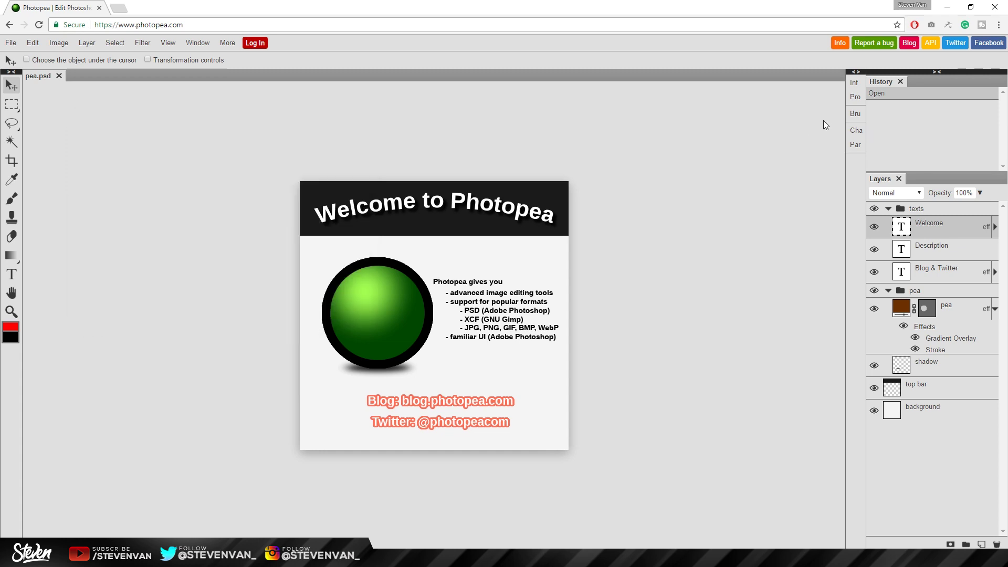
left_click(851, 113)
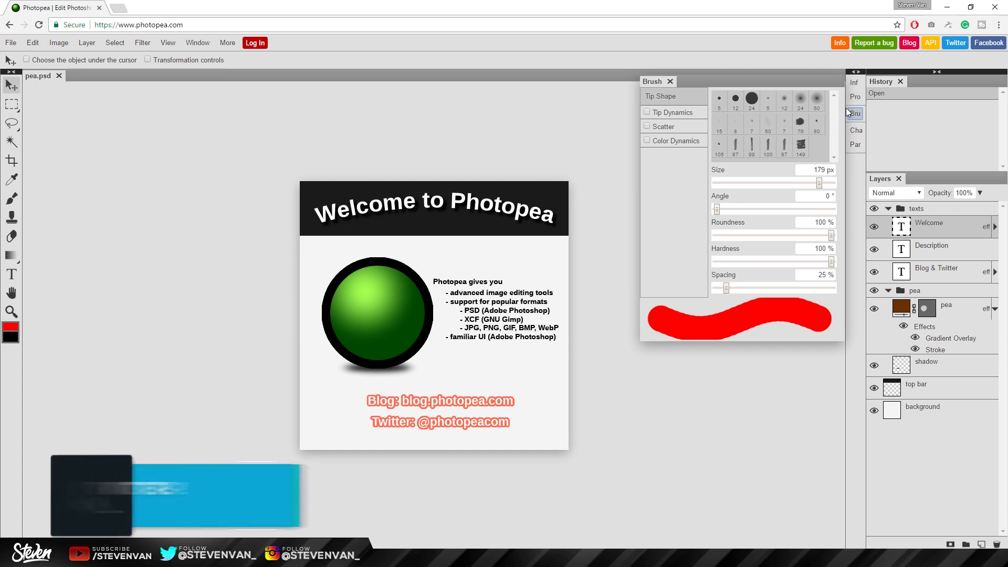
right_click(7, 105)
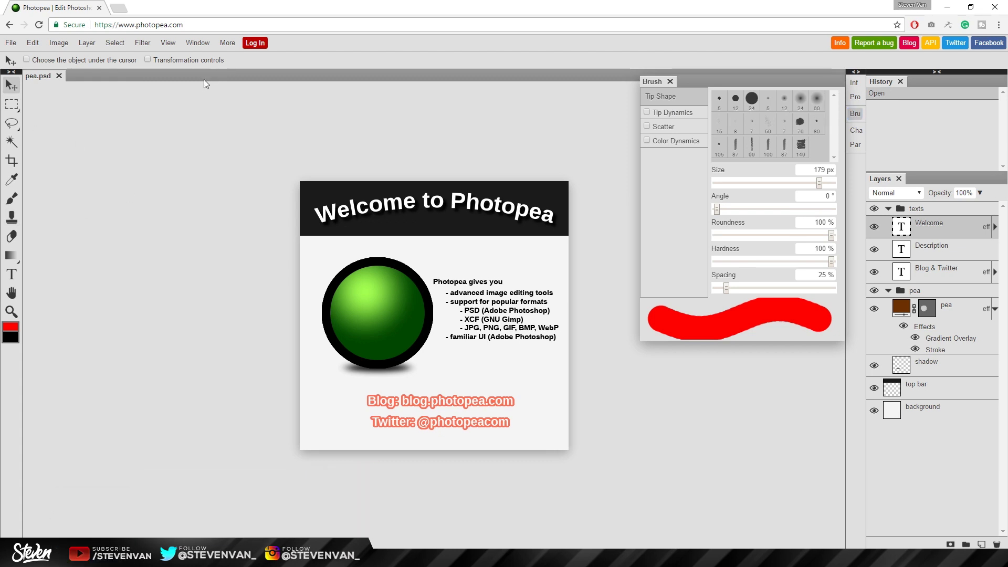
Create a new 600 by 400 px project with a white background
left_click(15, 46)
left_click(31, 61)
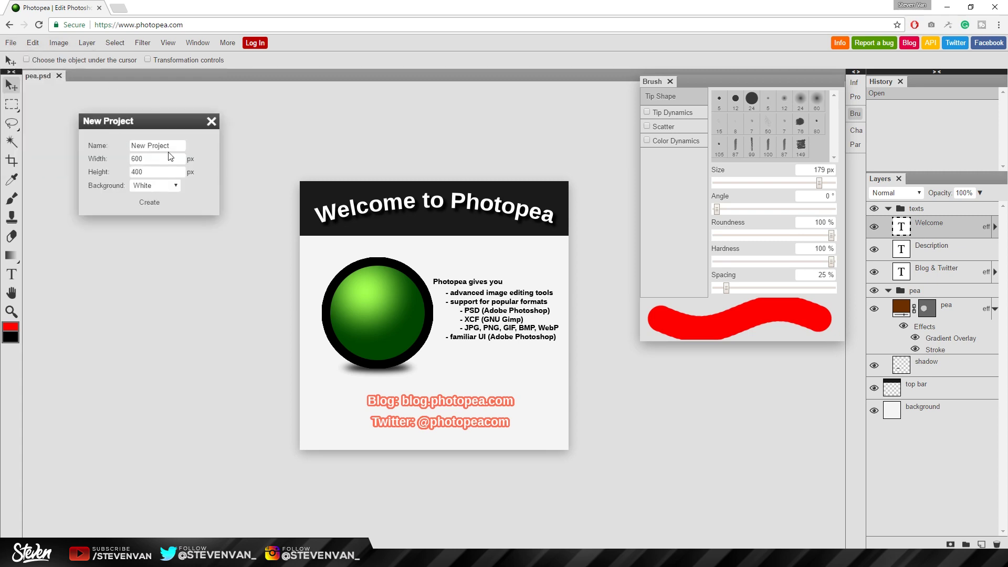
left_click(165, 201)
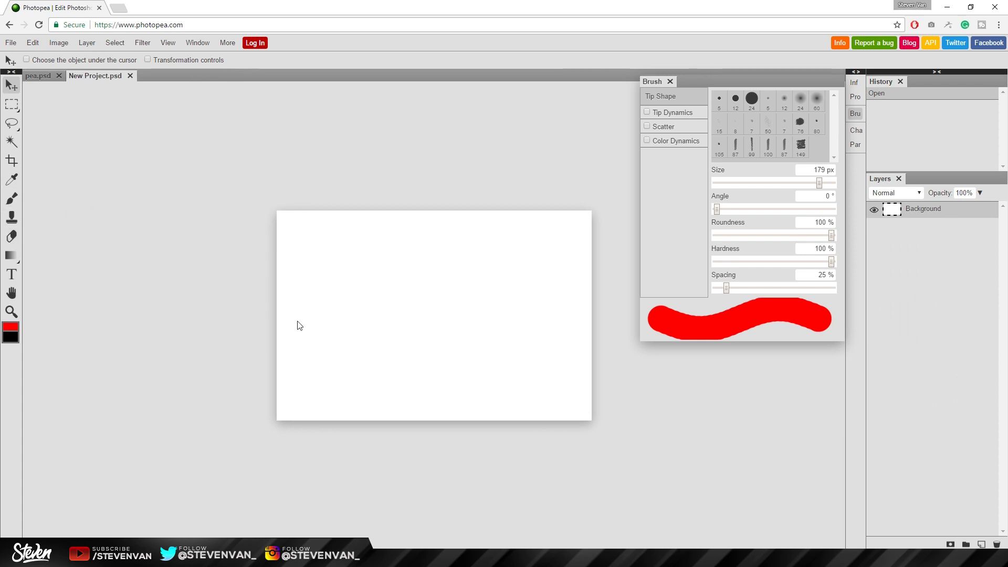
Open the file Supreme 50K Graphics Pack.psd
left_click(12, 45)
left_click(55, 72)
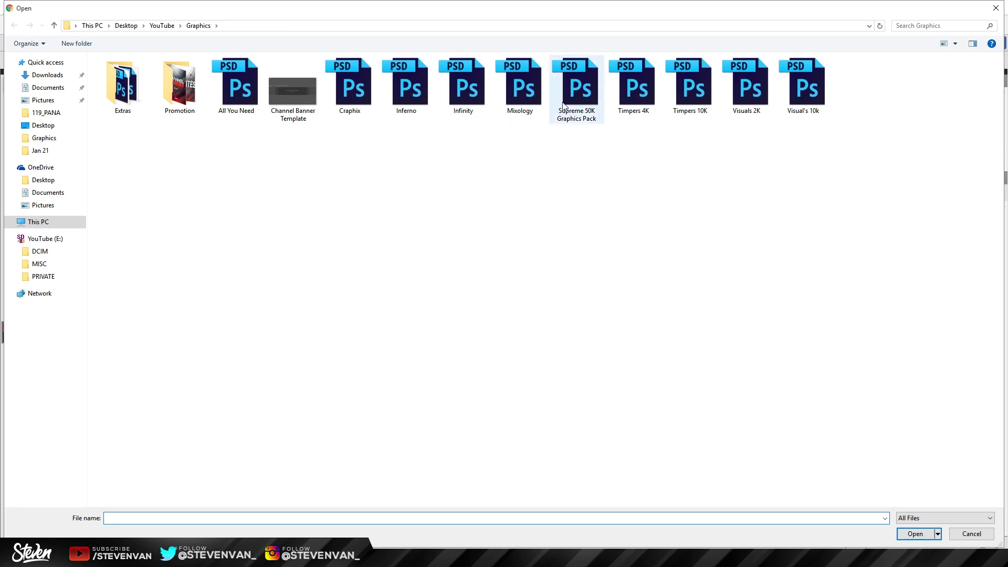
double_click(564, 105)
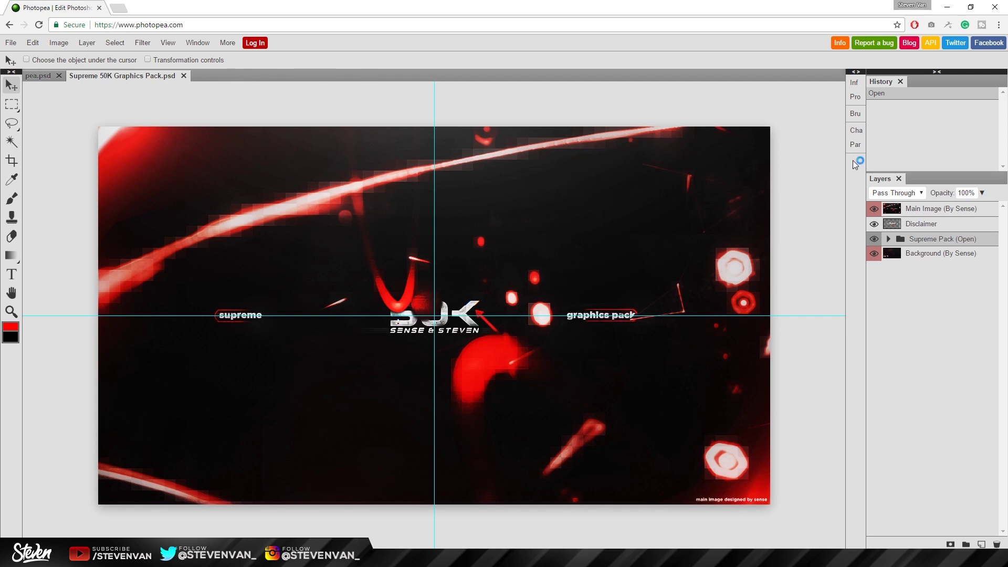
Hide the Disclaimer and Main Image layers and expand the Supreme Pack folder down to its Tech Stocks
left_click(874, 223)
left_click(873, 208)
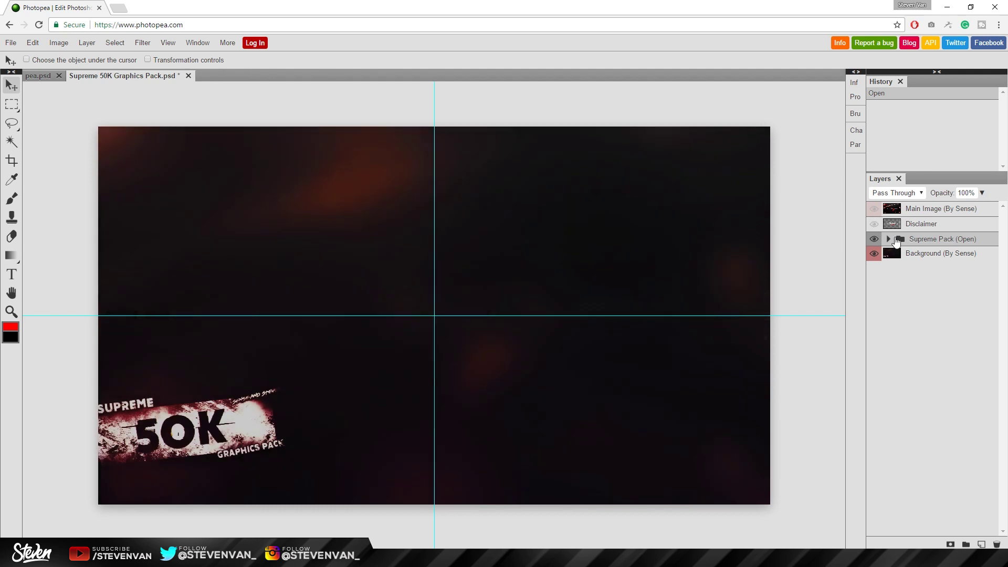
left_click(888, 239)
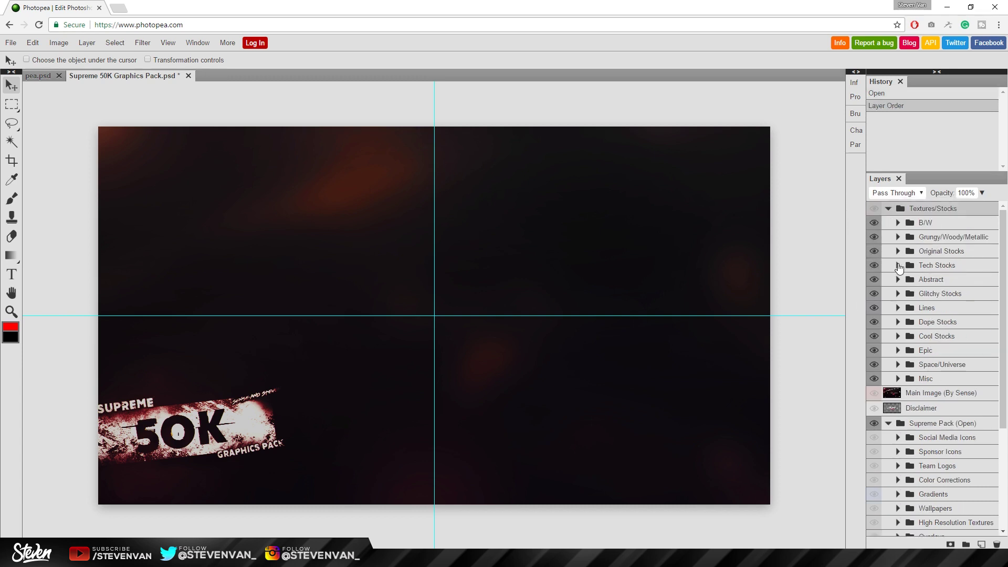
left_click(898, 266)
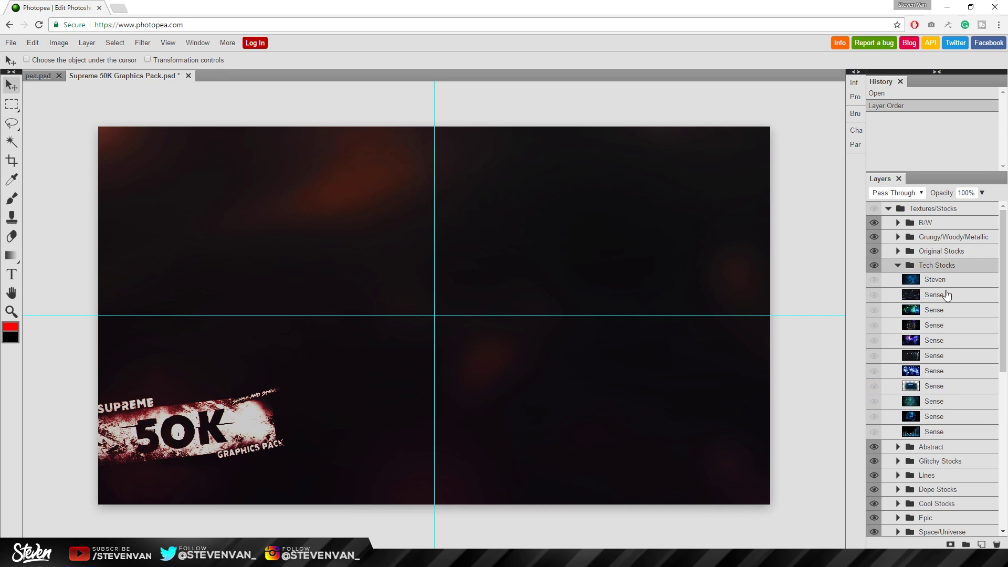
Move the Tech Stocks folder above Textures/Stocks and show its blue network stock and the first Sense stock beneath it
left_click(877, 280)
left_click_drag(948, 281, 939, 206)
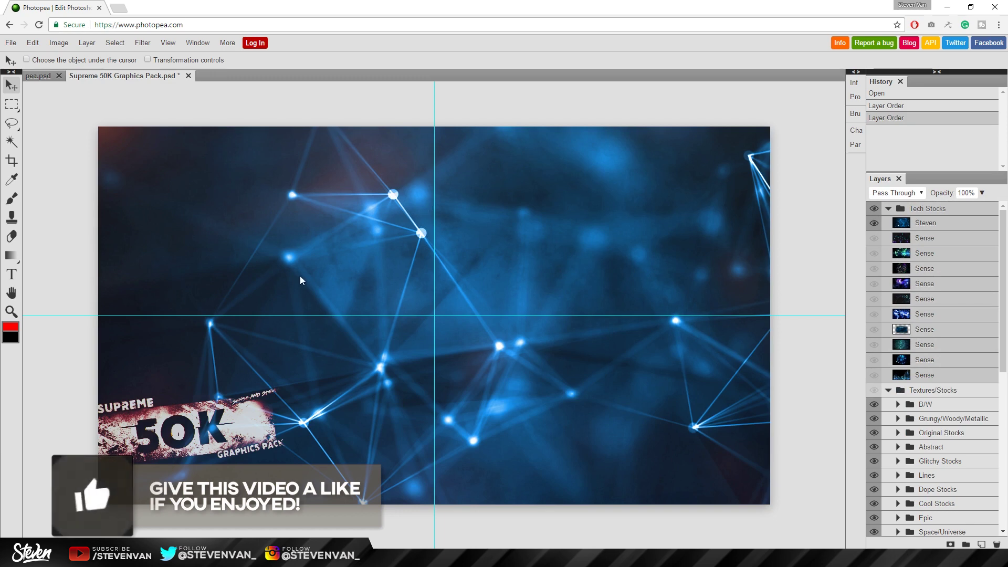
left_click(878, 240)
left_click(875, 240)
Set the blue network stock's blend mode to Linear Dodge and move the hidden purple Sense stock above it
left_click(928, 223)
left_click(913, 194)
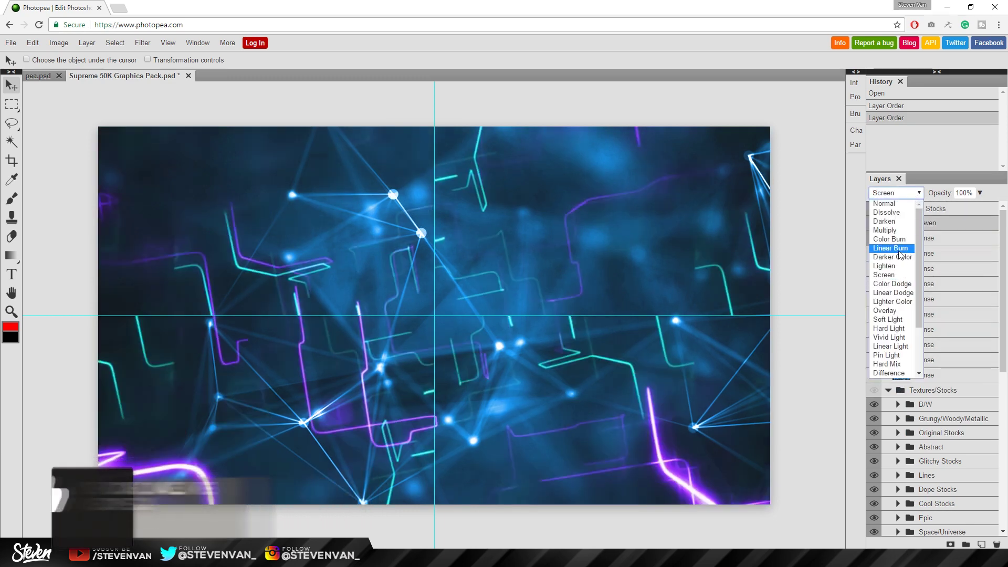
left_click(901, 285)
key("Down")
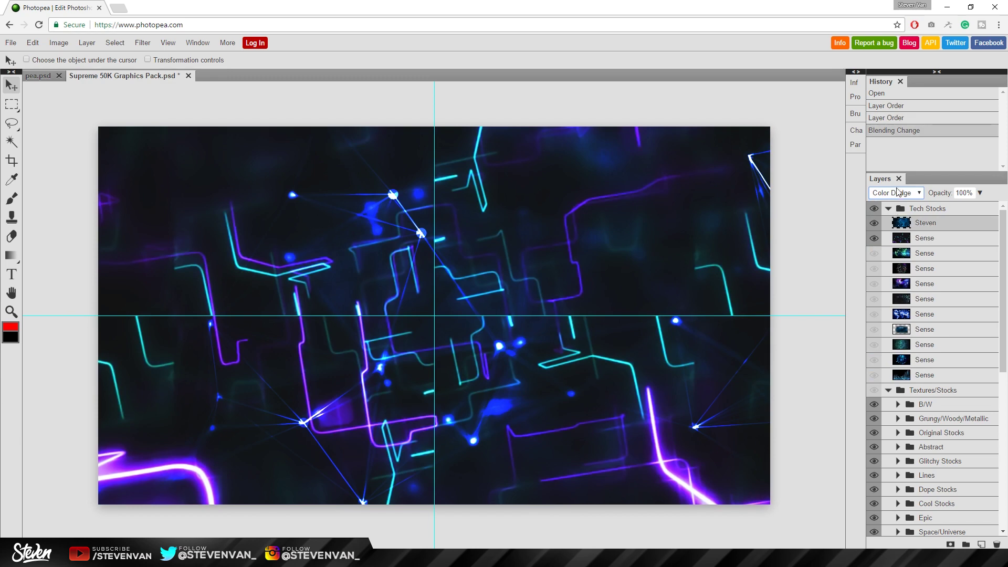
left_click(897, 192)
left_click(908, 289)
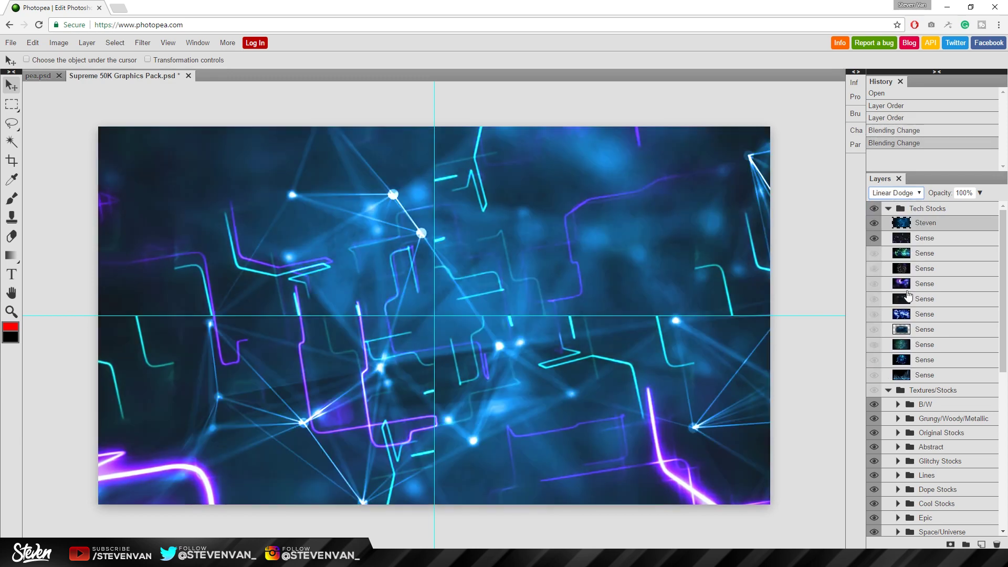
left_click_drag(916, 286, 933, 222)
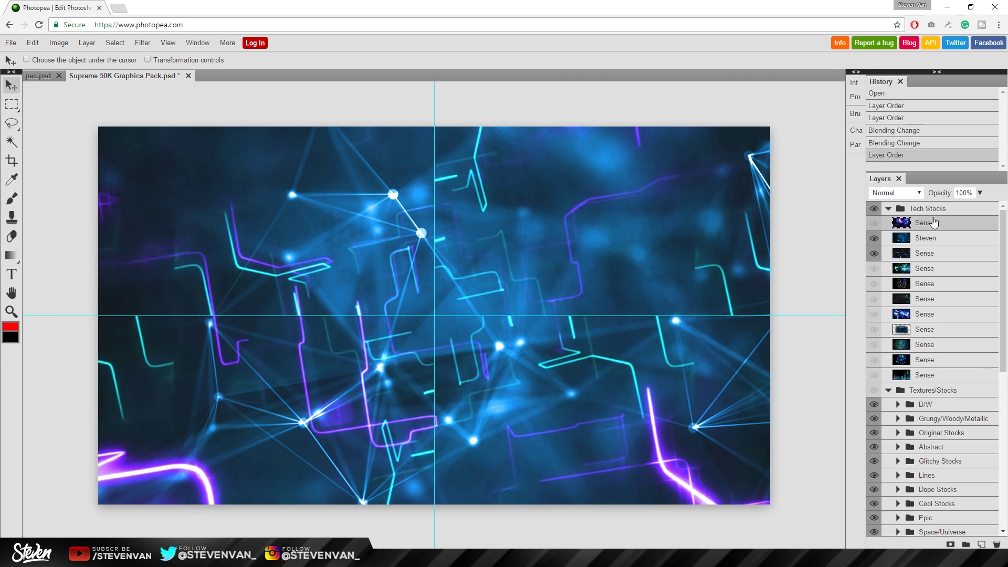
Add a new layer and set up a soft black brush with a size of 178 px and 0% hardness
left_click(981, 544)
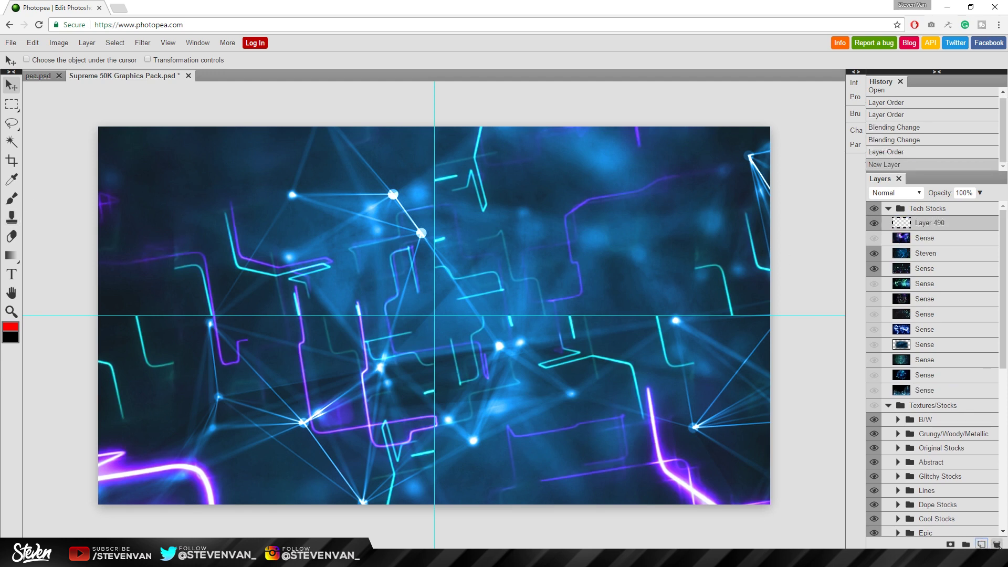
left_click(15, 200)
left_click(855, 113)
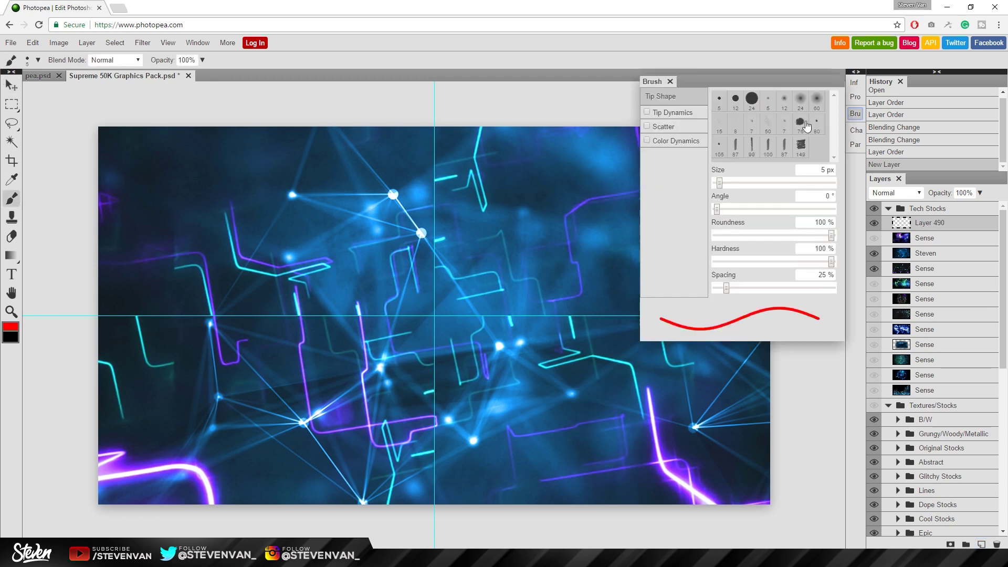
left_click(816, 100)
left_click_drag(751, 183, 819, 184)
left_click(15, 327)
left_click_drag(195, 246, 219, 269)
left_click(286, 238)
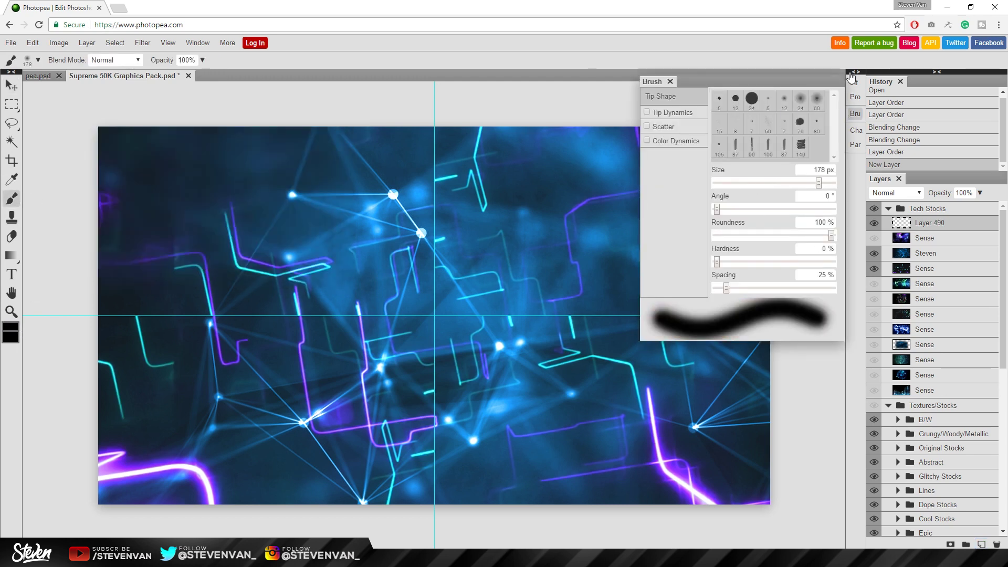
left_click(670, 81)
Paint soft black vertical strokes along the right and left edges of the artwork
left_click_drag(748, 110, 717, 519)
left_click_drag(118, 514, 118, 113)
left_click_drag(183, 112, 144, 511)
left_click_drag(247, 514, 205, 113)
Enlarge the brush to 1000 px and darken both sides of the artwork with broad black strokes
left_click(38, 61)
left_click_drag(126, 90, 136, 91)
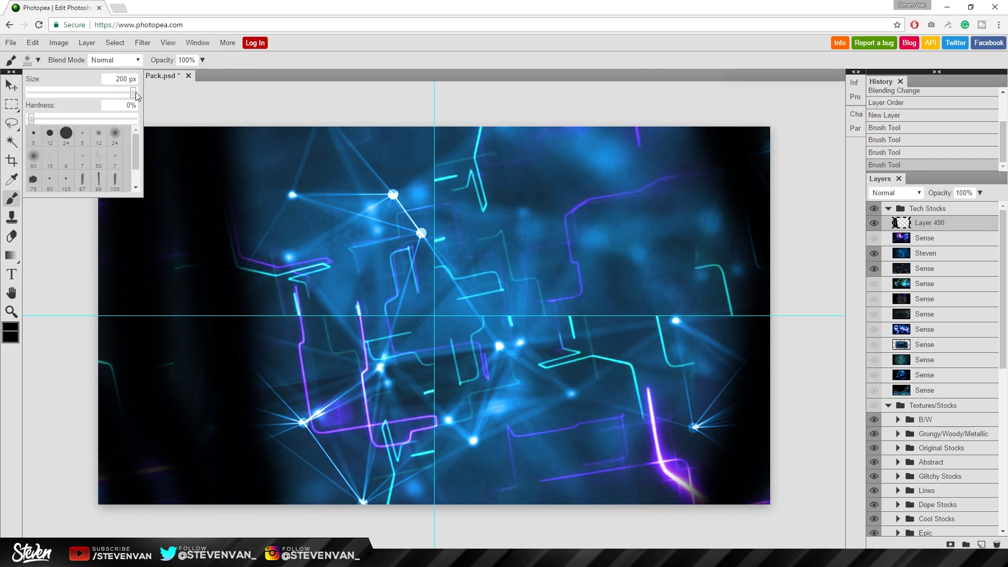
double_click(124, 78)
type("1000")
left_click(220, 134)
left_click_drag(221, 118, 252, 512)
left_click_drag(273, 512, 226, 118)
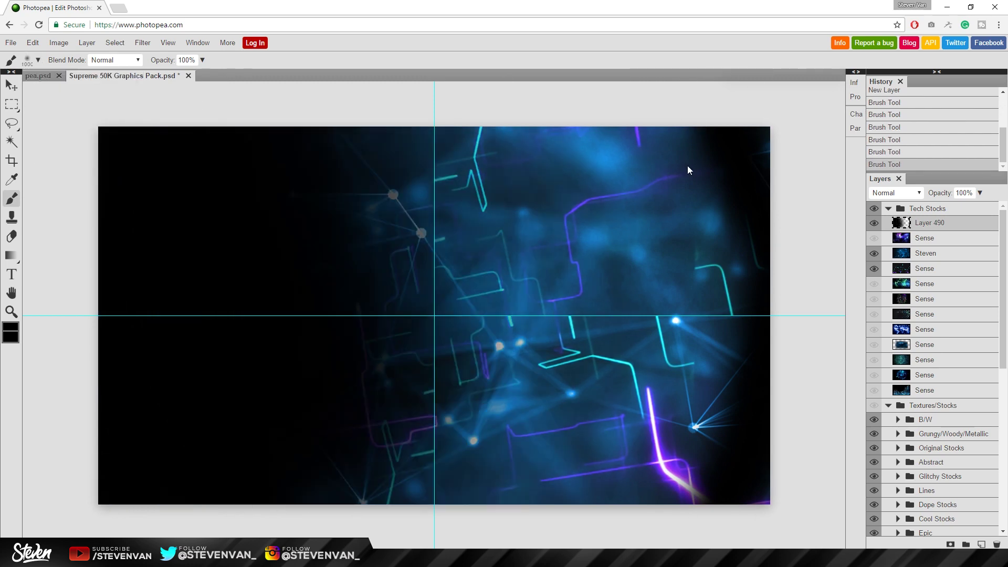
left_click_drag(688, 169, 677, 504)
Erase the black from the middle of the artwork with a soft 800 px eraser to leave a vignette
left_click(12, 236)
left_click(38, 61)
left_click(33, 157)
double_click(124, 78)
type("800")
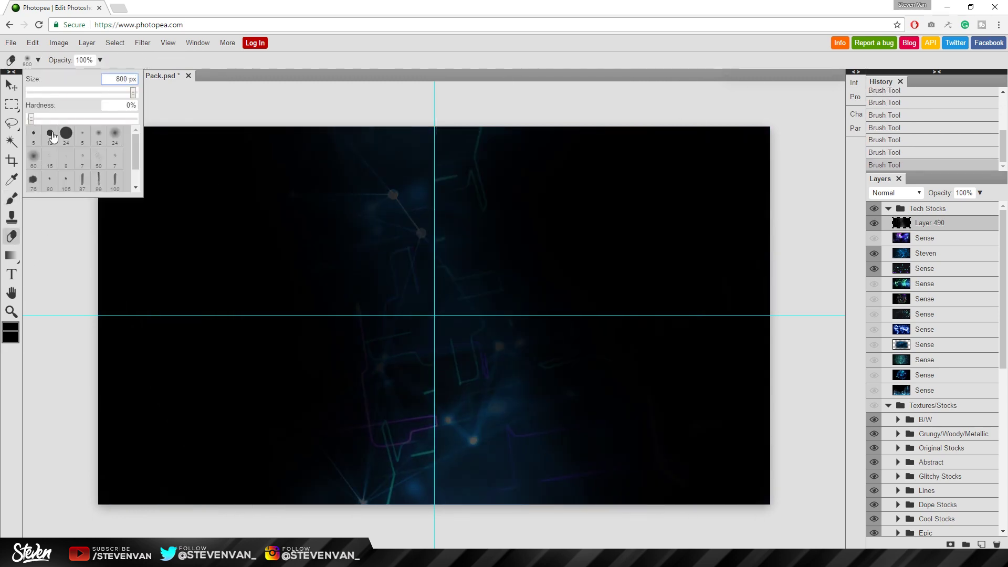
mouse_move(434, 203)
left_mouse_down()
mouse_move(393, 270)
mouse_move(487, 302)
left_mouse_up()
left_click_drag(420, 389, 284, 252)
left_click_drag(566, 220, 593, 352)
Add a new layer and paint a soft white glow at the top centre of the artwork
left_click(12, 85)
left_click(980, 544)
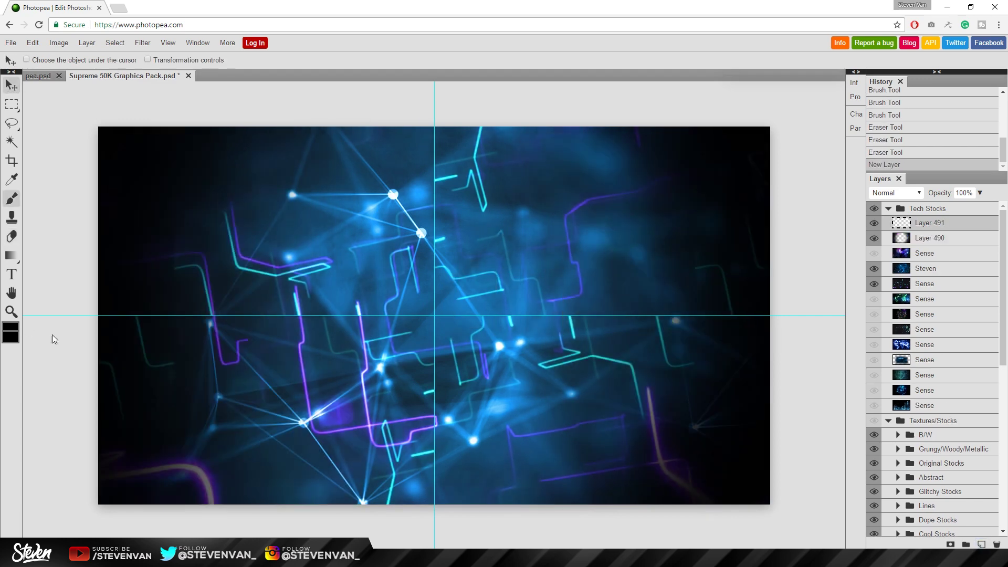
left_click(12, 198)
left_click(11, 327)
left_click(86, 139)
left_click(302, 238)
left_click(421, 146)
Set the background colour to a bright blue
left_click(12, 274)
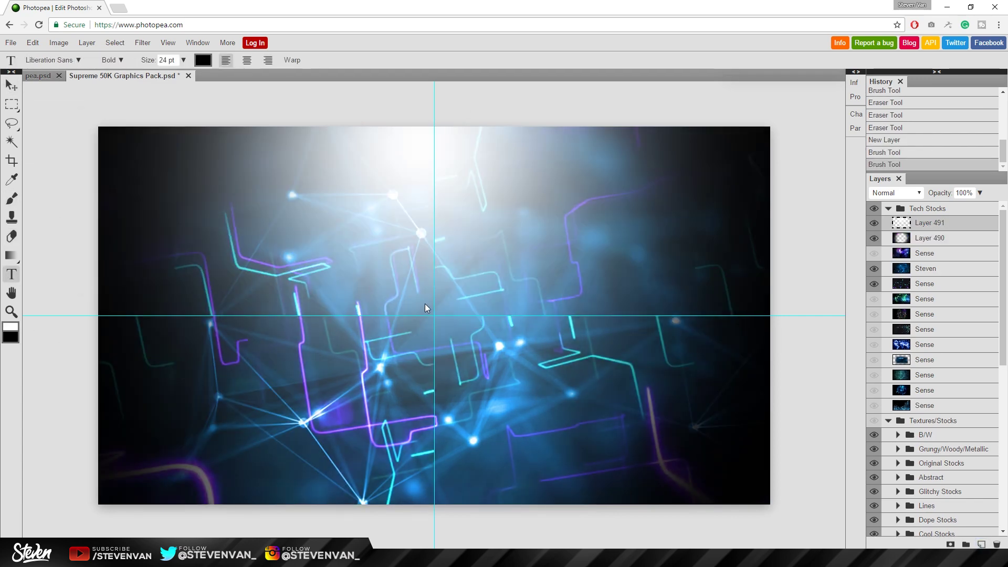
left_click(11, 85)
left_click(12, 198)
left_click(11, 337)
left_click(218, 137)
left_click_drag(225, 206, 224, 197)
left_click(286, 239)
Add a new layer and paint a soft white glow at the bottom centre of the artwork
left_click(980, 544)
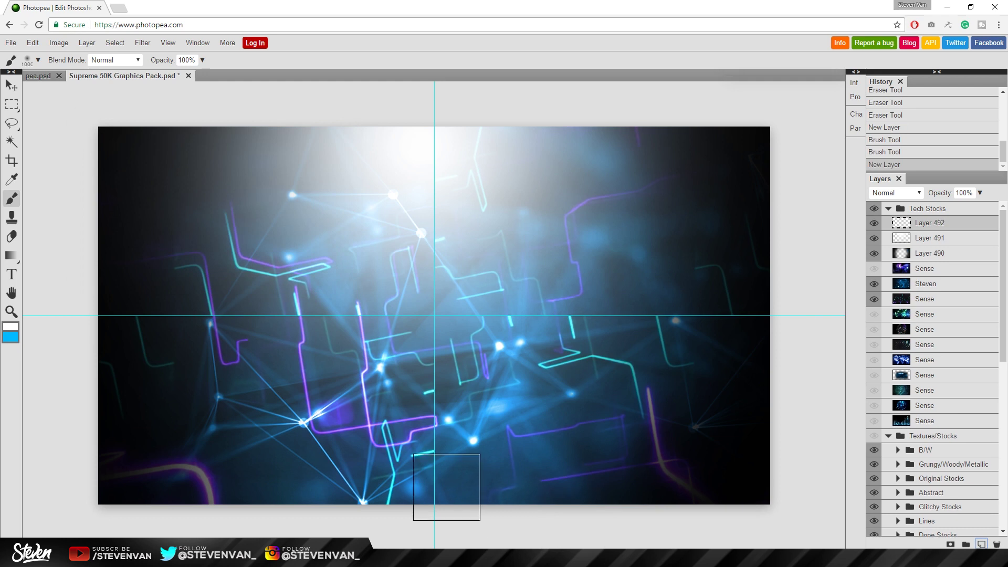
left_click(432, 489)
left_click(12, 105)
Add another new layer and set the foreground colour to 00baff
left_click(981, 545)
left_click(10, 327)
left_click(218, 137)
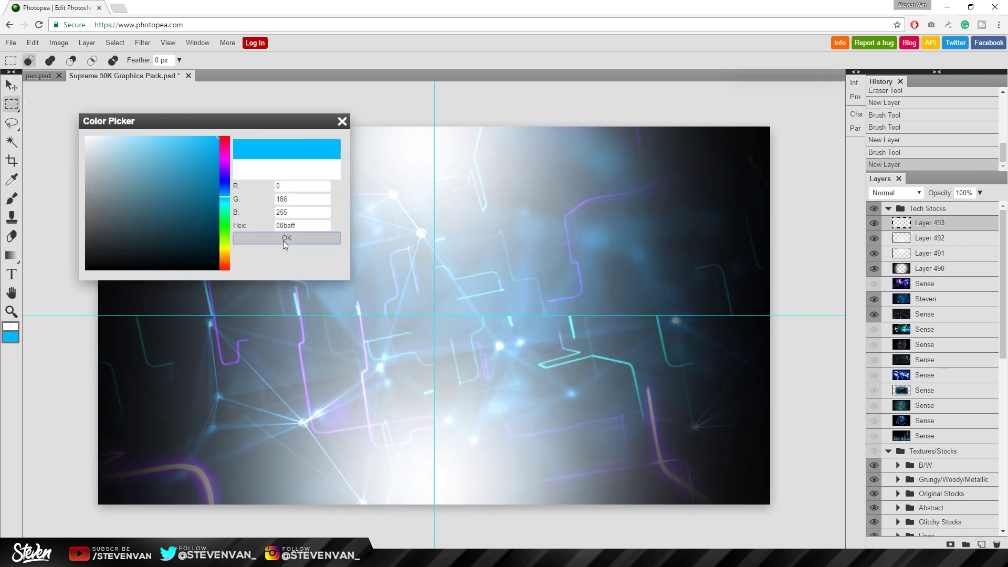
left_click(287, 239)
Hide the two empty layers and the white bottom glow, with a fresh layer added on top
left_click(981, 544)
left_click(874, 238)
left_click(874, 223)
left_click(979, 543)
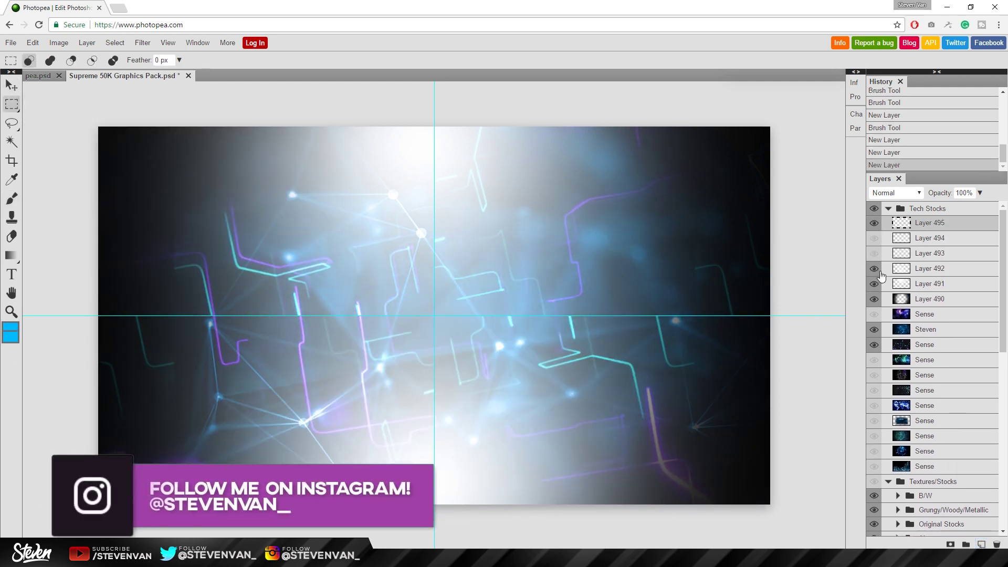
left_click(874, 268)
Paint a soft blue glow at the bottom centre of the artwork and lower that layer's opacity
key("b")
left_click(434, 510)
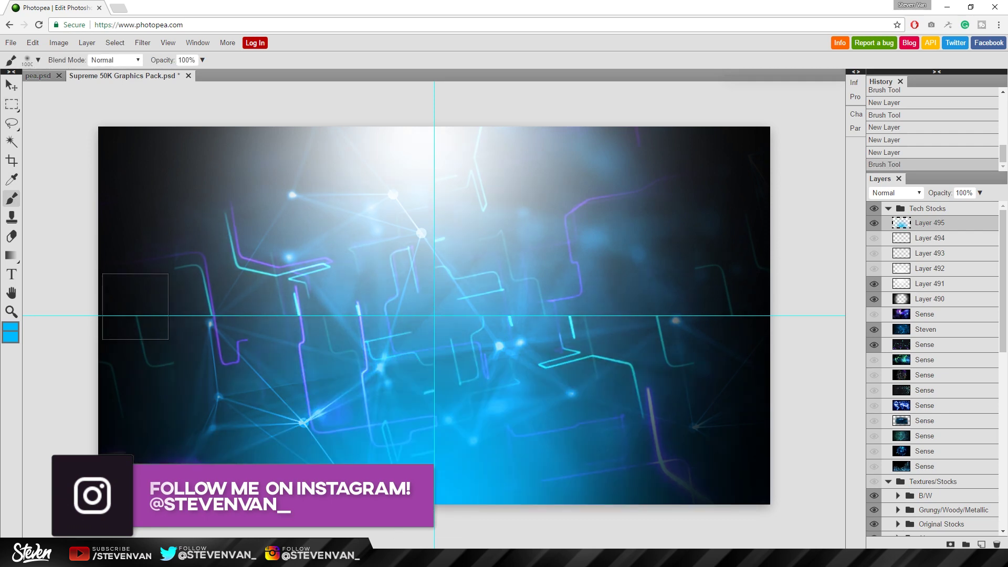
left_click(12, 274)
left_click(979, 194)
left_click_drag(980, 209, 960, 209)
Add a new layer and write the creator's name in capital letters just above the artwork's centre
left_click(981, 544)
left_click(377, 296)
type("STEVEN VAN")
Set the name text's font style to Bold Italic
left_click_drag(378, 291, 457, 291)
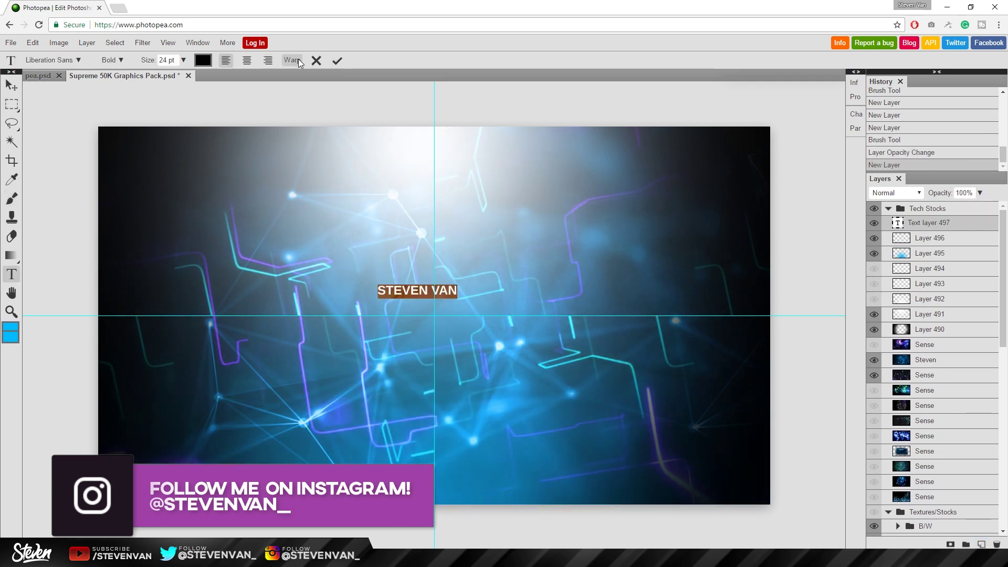
key("ctrl+t")
key("ctrl+w")
left_click(123, 61)
left_click(134, 114)
left_click(337, 60)
left_click(12, 85)
left_click(12, 274)
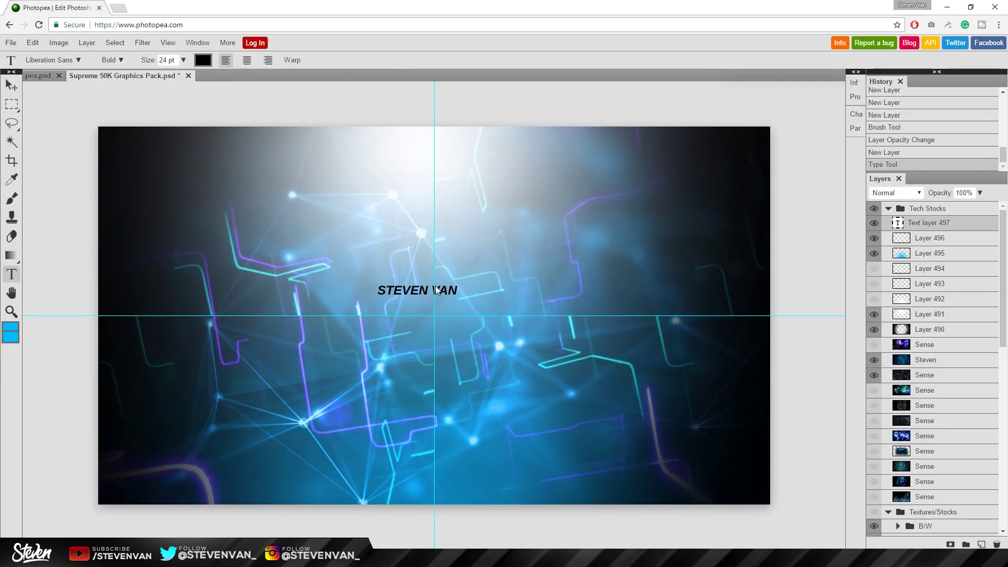
Set the name text's size to 150 pt and move it to the centre of the artwork
double_click(440, 290)
double_click(165, 60)
type("1000500")
key("ctrl+a")
type("150")
left_click(11, 85)
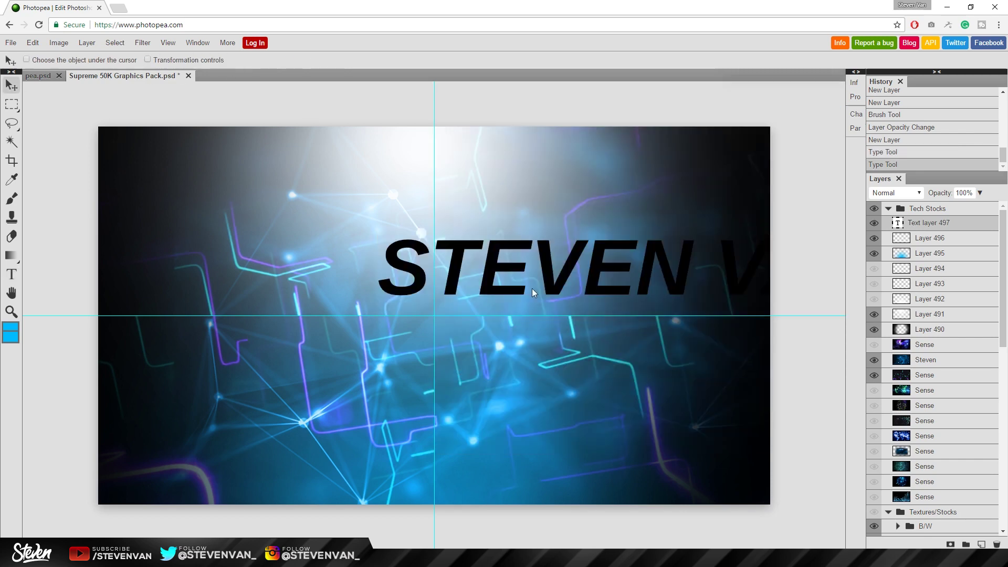
left_click_drag(533, 292, 353, 342)
Change the colour of the whole name text to white
left_click(11, 274)
left_click(492, 315)
key("ctrl+a")
left_click(203, 61)
left_click_drag(121, 173, 13, 123)
left_click(284, 241)
left_click(611, 312)
right_click(929, 219)
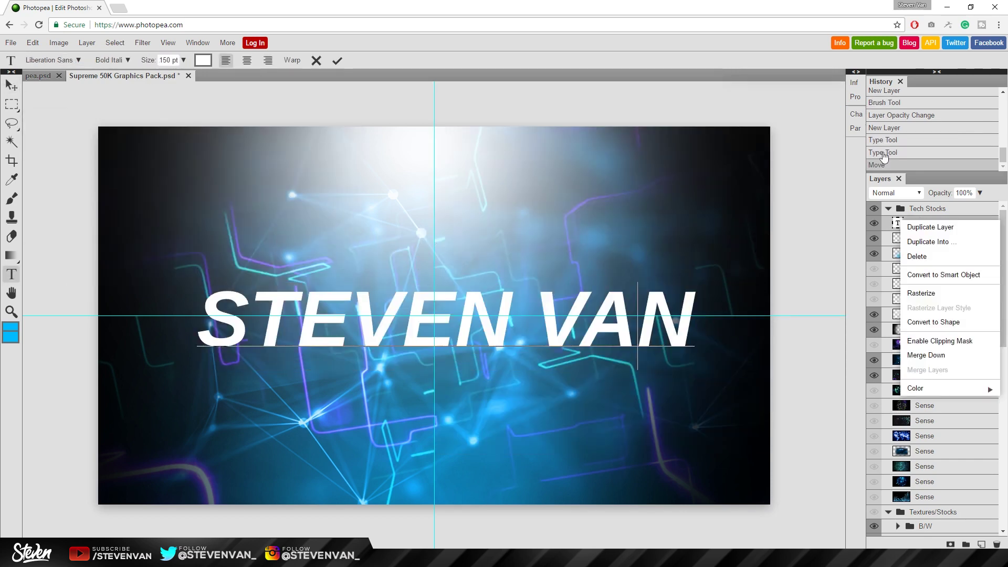
left_click(937, 179)
double_click(937, 225)
left_click(124, 257)
left_click_drag(167, 122, 116, 72)
left_click(210, 131)
left_click(55, 210)
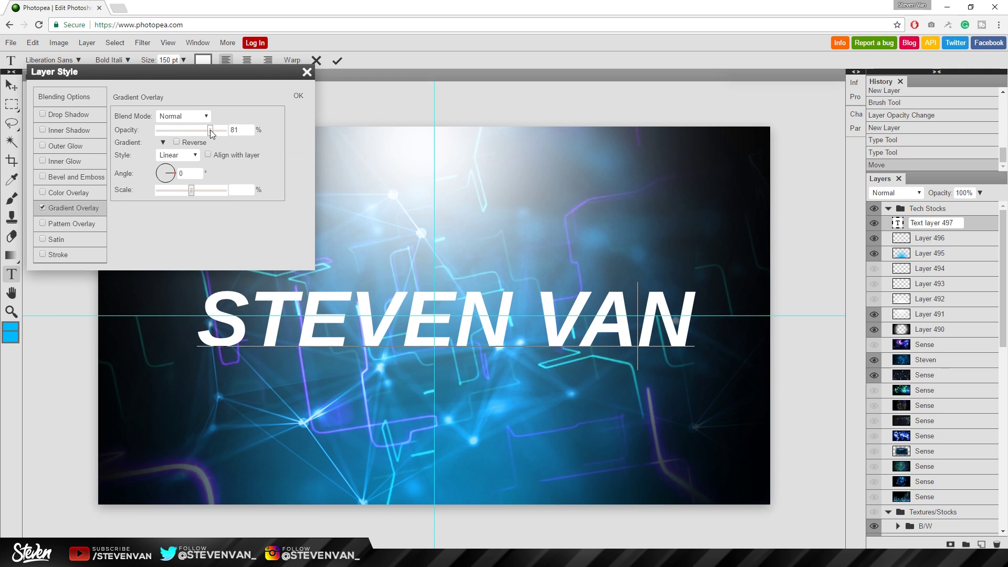
left_click(50, 190)
left_click(307, 73)
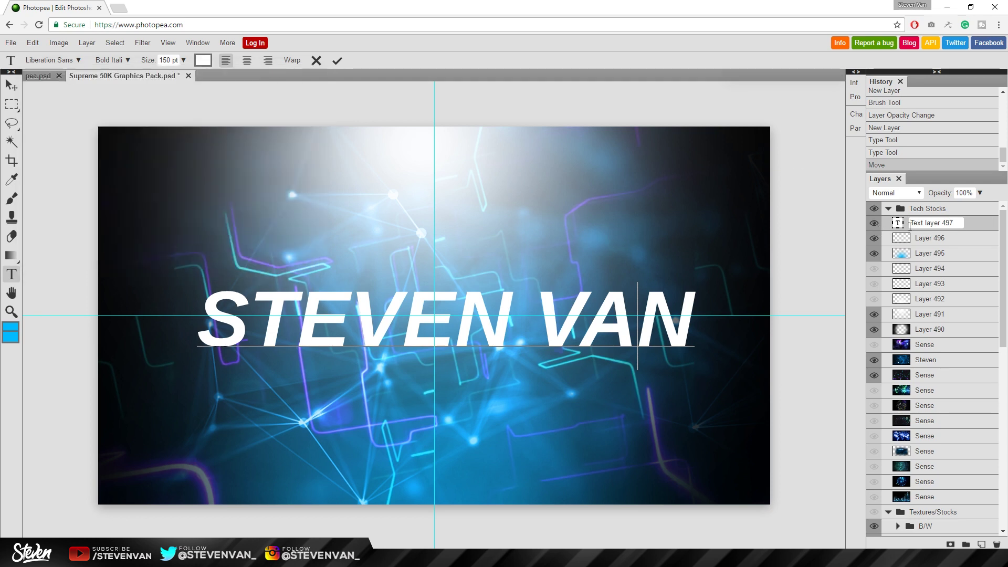
Finish editing the name text and apply Gradient Overlay, Inner Glow and Drop Shadow effects to its layer
key("Return")
key("BackSpace")
right_click(899, 223)
left_click(945, 346)
left_click(62, 161)
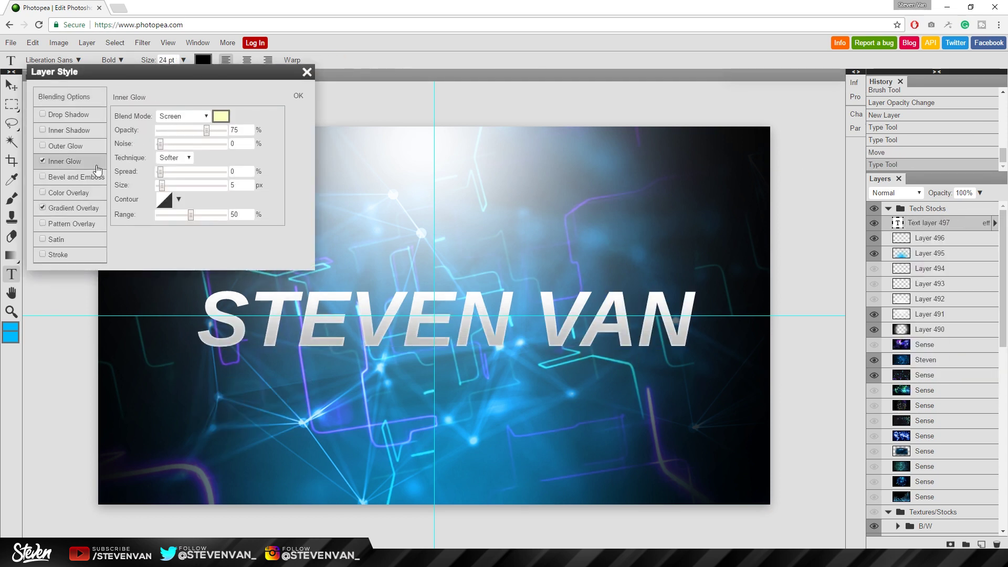
left_click(65, 114)
left_click(307, 72)
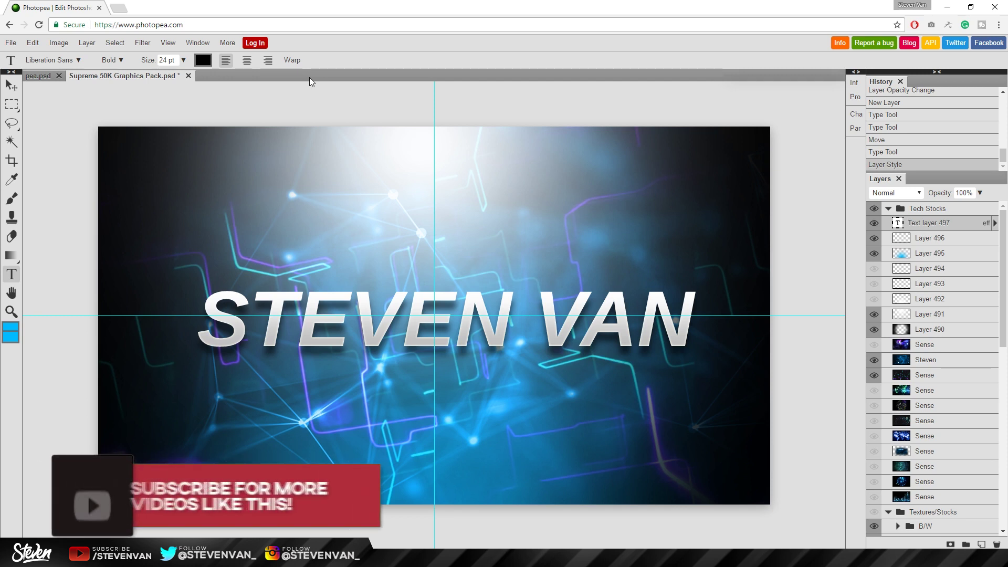
View the Save for web export options for the finished graphic, close them without saving, and look over the other file options
left_click(10, 42)
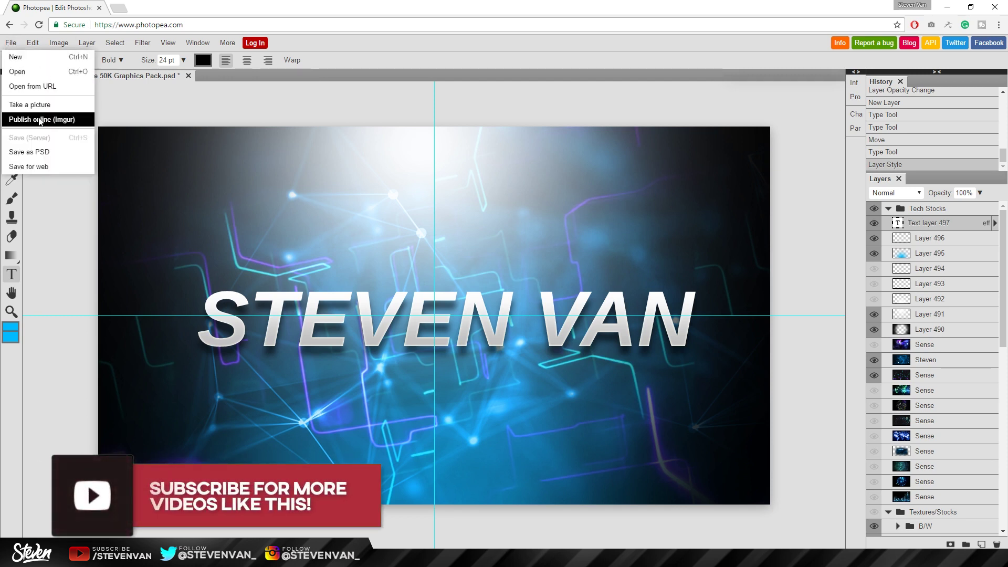
left_click(54, 164)
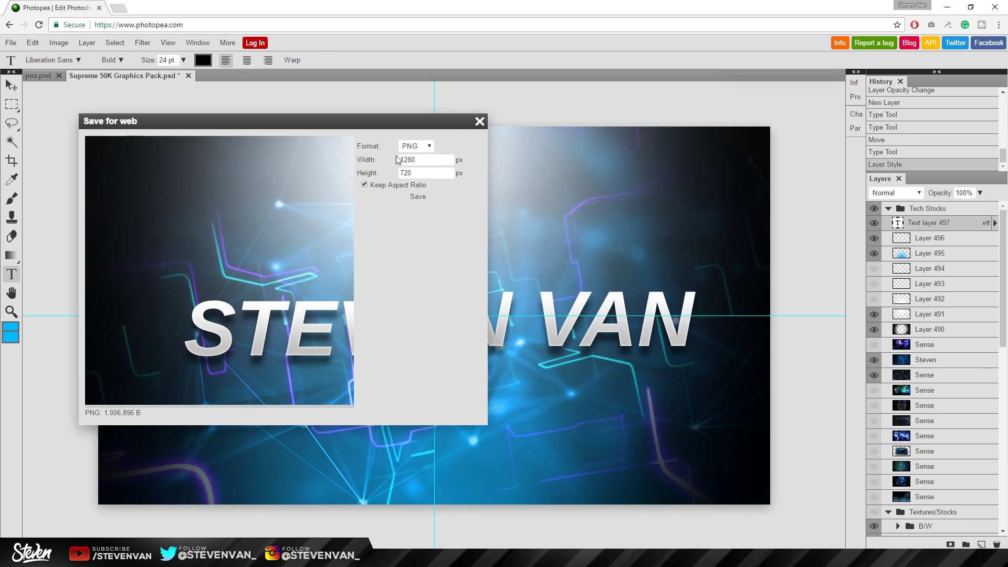
left_click(478, 121)
left_click(10, 43)
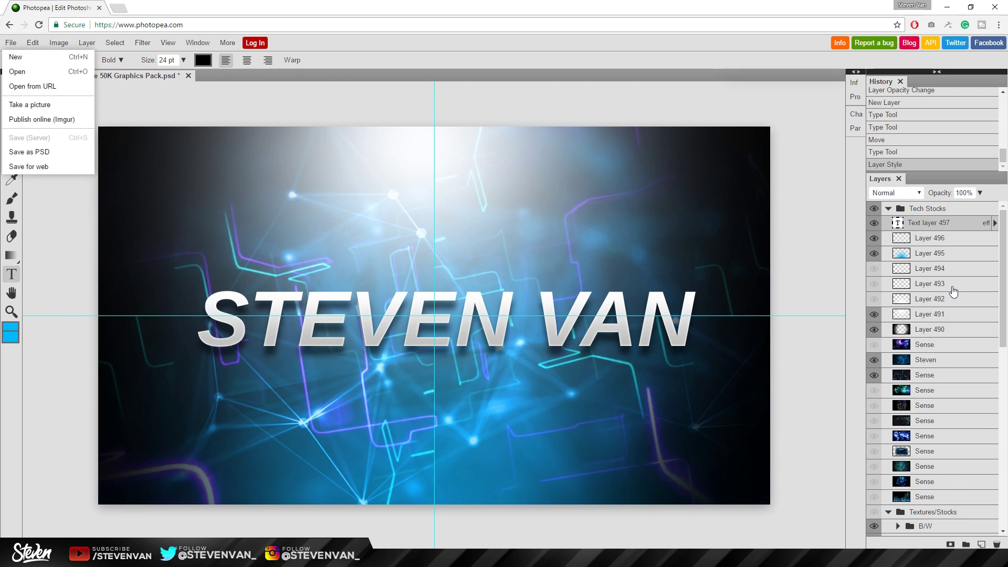
Look through the graphics pack's layer groups and switch to the Move tool
left_click_drag(1002, 289, 997, 432)
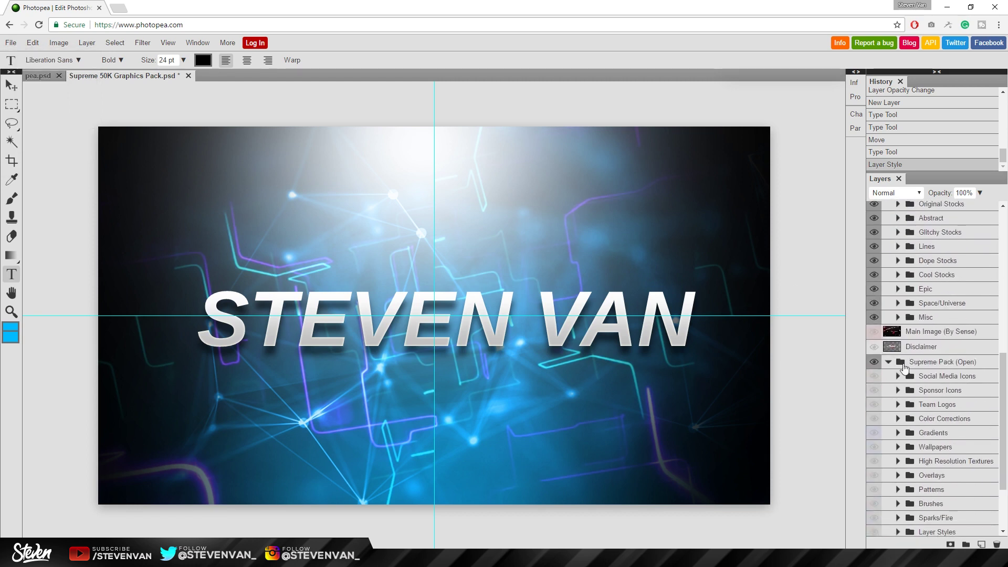
left_click_drag(1003, 373, 1001, 253)
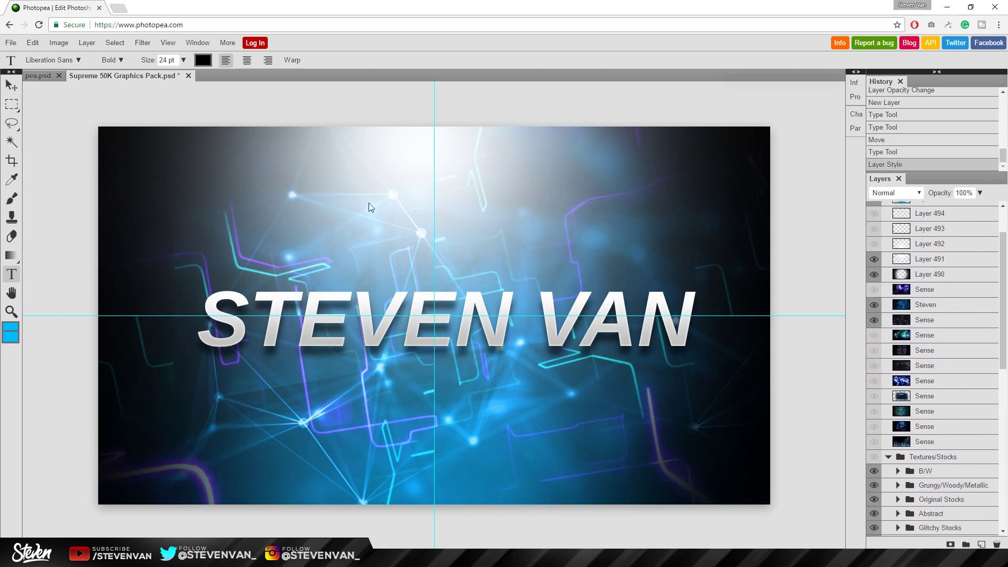
mouse_move(14, 111)
left_click(13, 85)
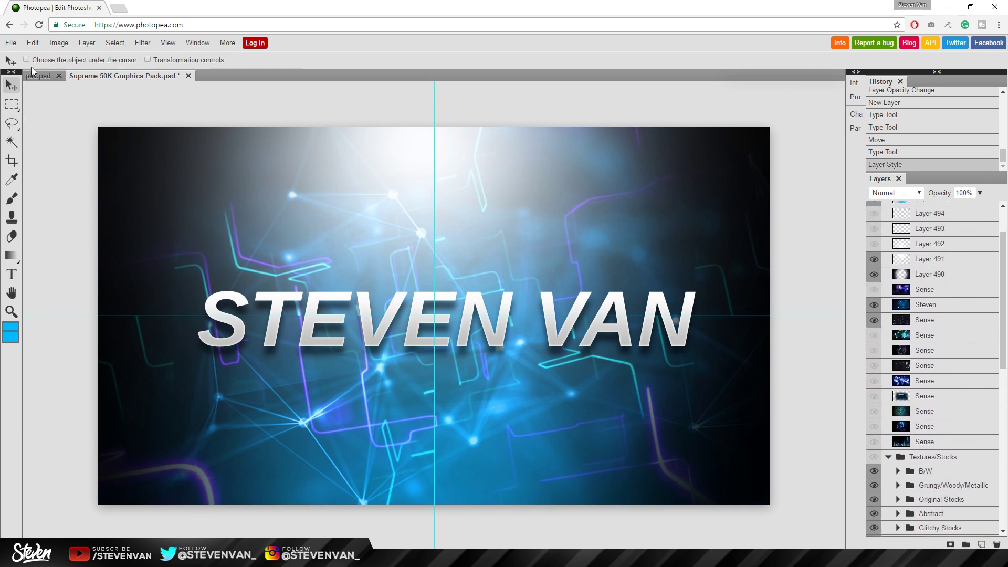